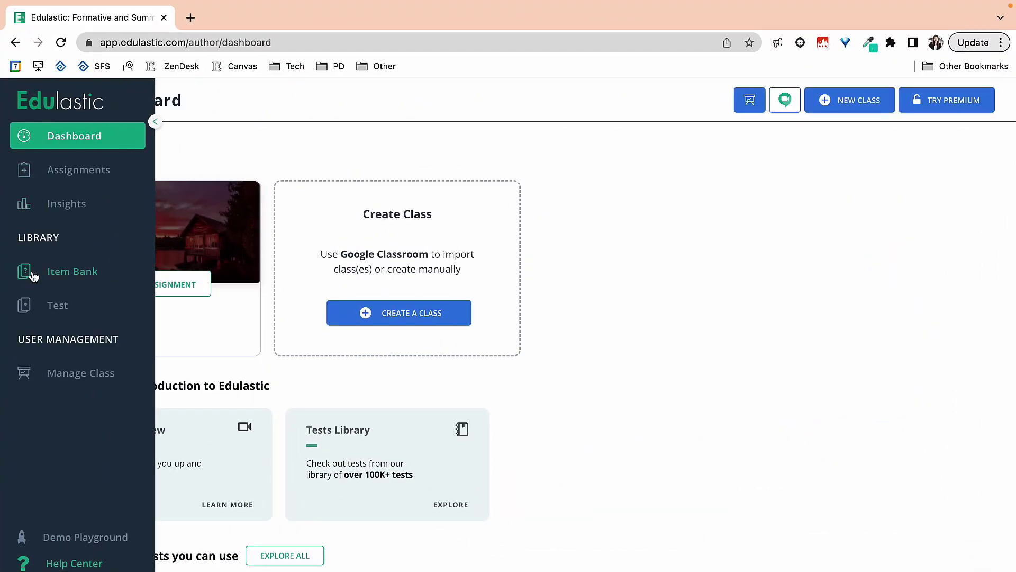
# Step: Open the Item Bank showing Grade 6 ELA items on 6.RL.2.2 and scroll down to P1
pyautogui.click(104, 273)
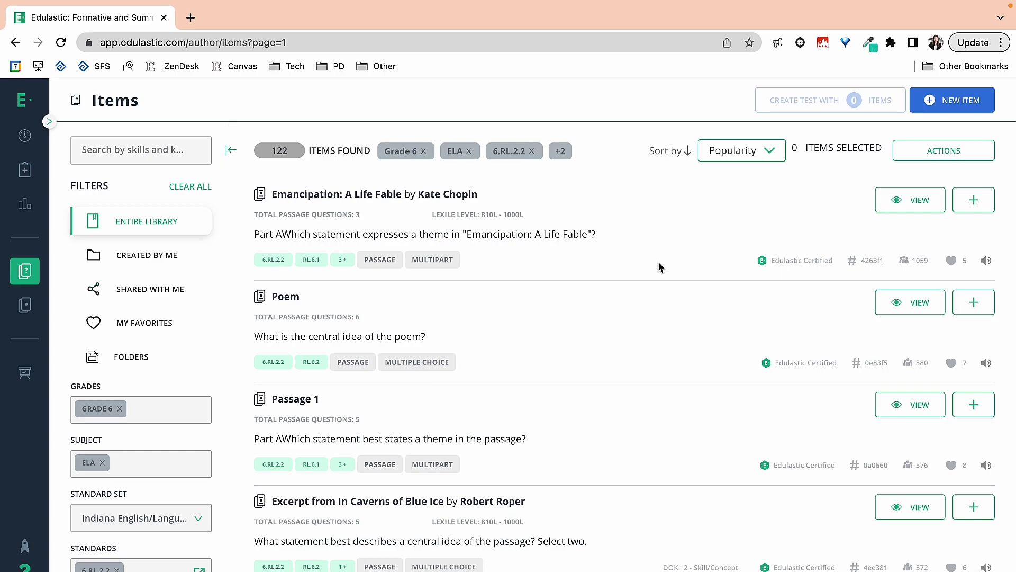
pyautogui.scroll(-4, 659, 262)
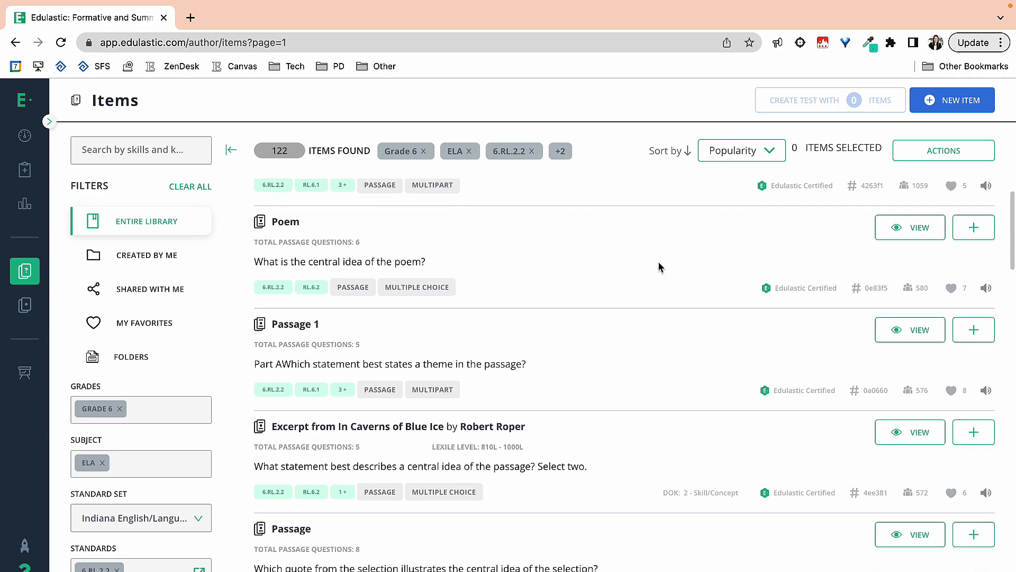
pyautogui.scroll(-10, 658, 261)
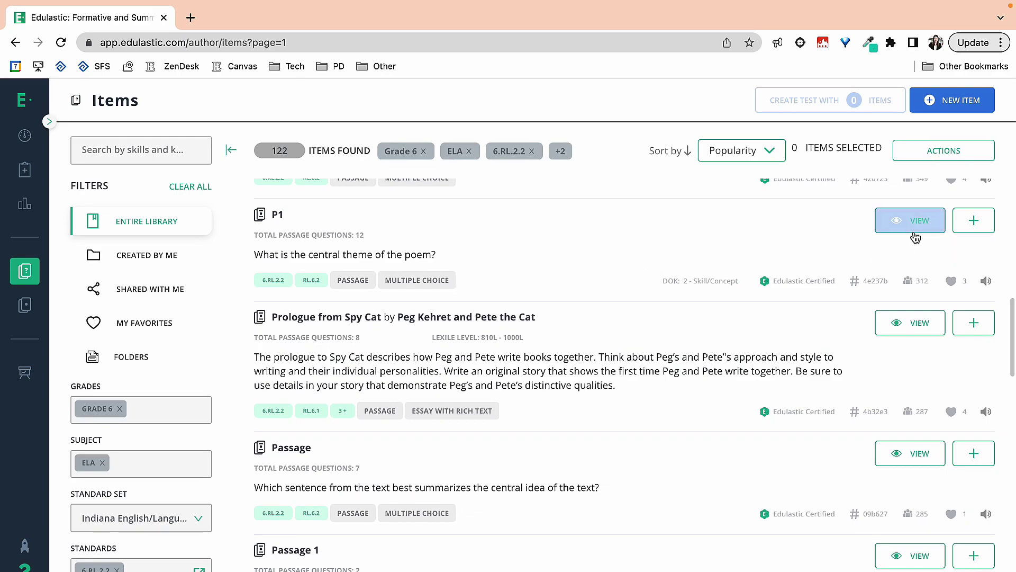
# Step: Preview the P1 poem item and add its central-theme question to the test
pyautogui.click(916, 235)
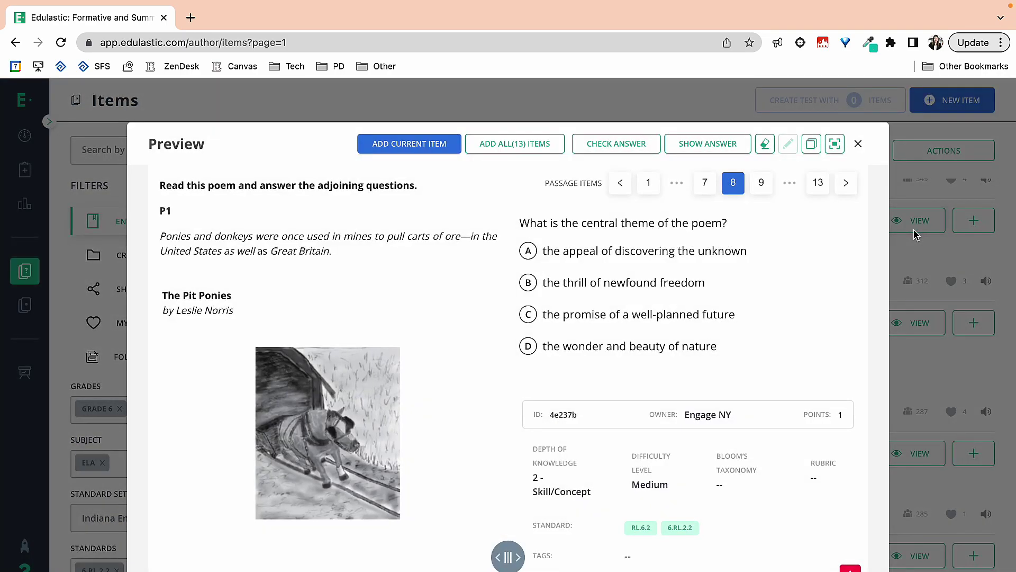
pyautogui.scroll(-6, 417, 355)
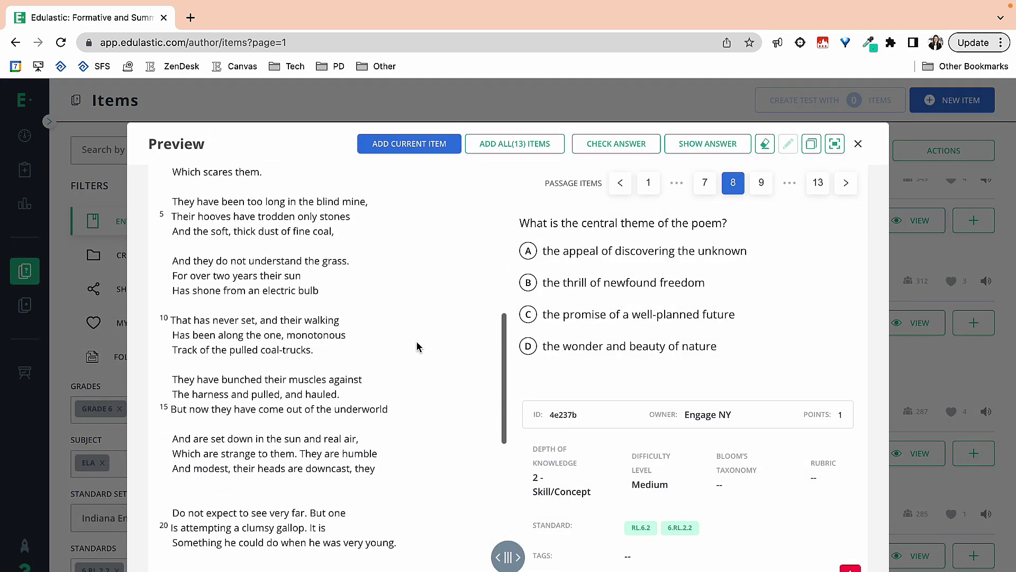
pyautogui.scroll(-7, 417, 347)
pyautogui.scroll(5, 416, 341)
pyautogui.scroll(8, 417, 339)
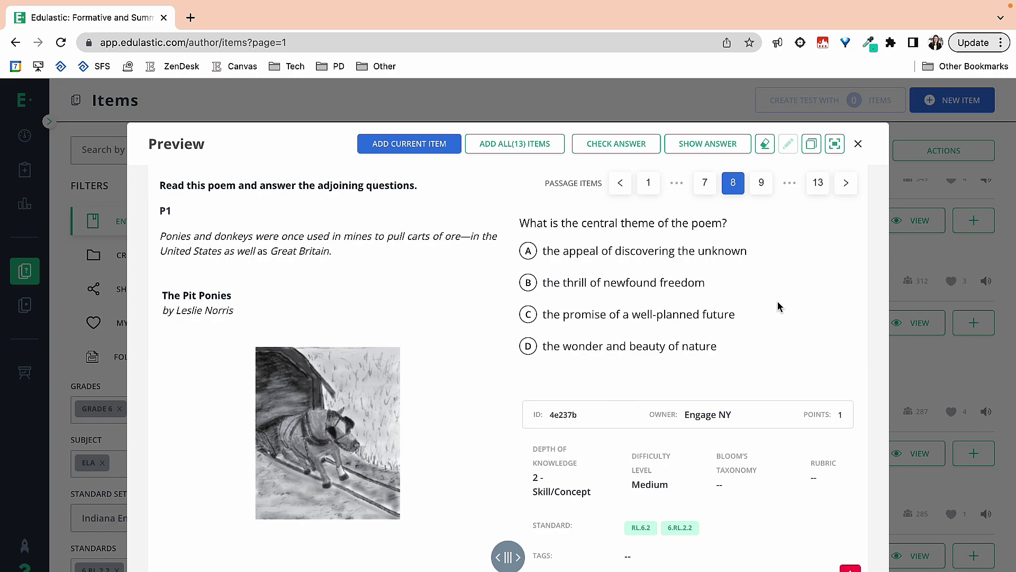
pyautogui.click(413, 144)
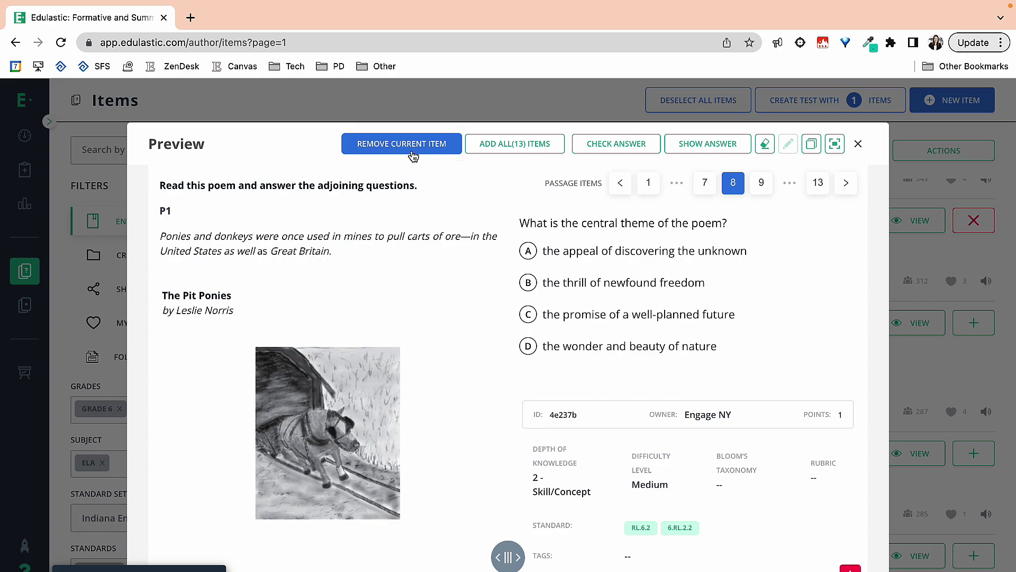
# Step: Browse the other P1 poem questions, return to the first, and close the preview
pyautogui.click(847, 184)
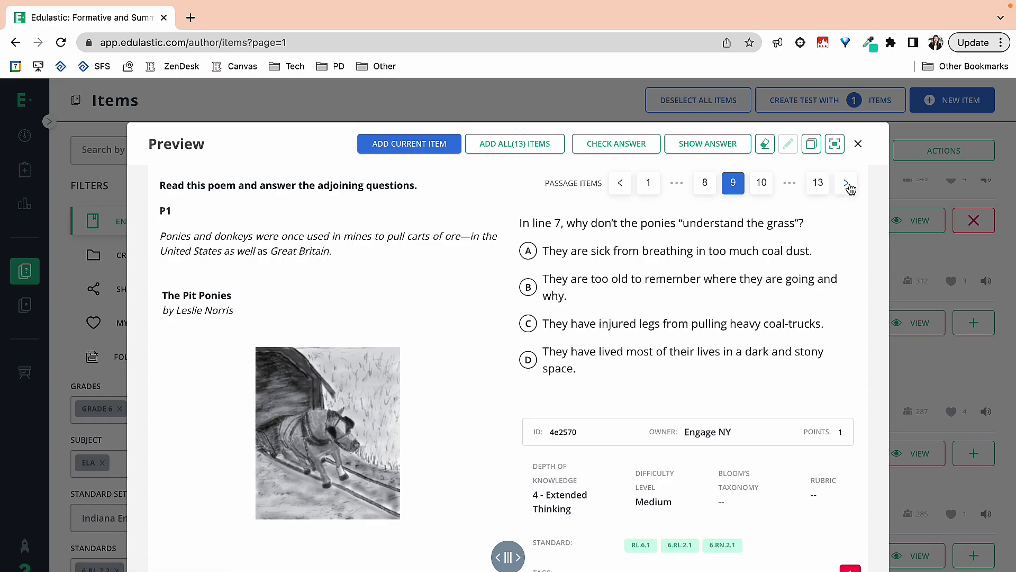
pyautogui.click(847, 185)
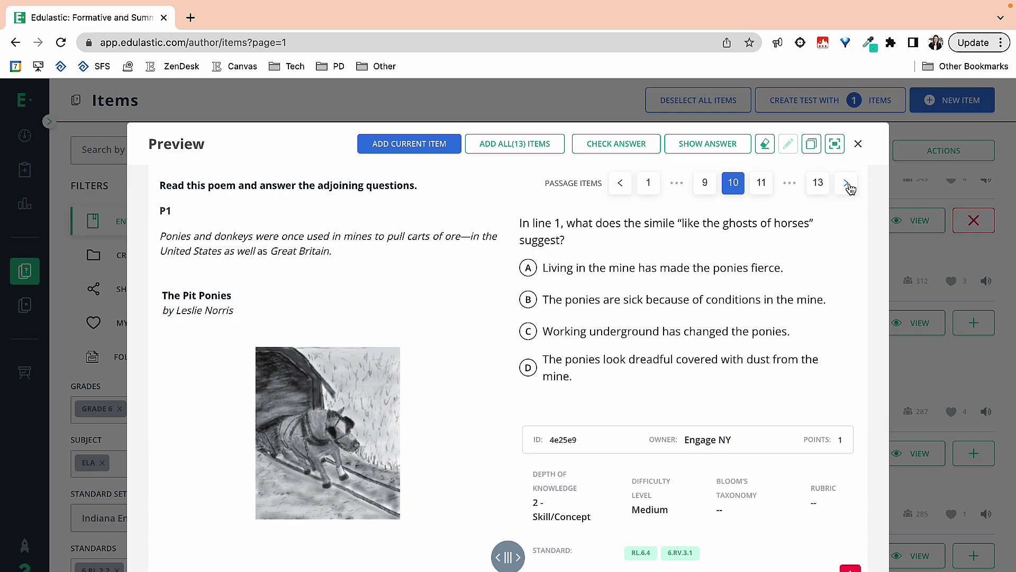
pyautogui.click(848, 184)
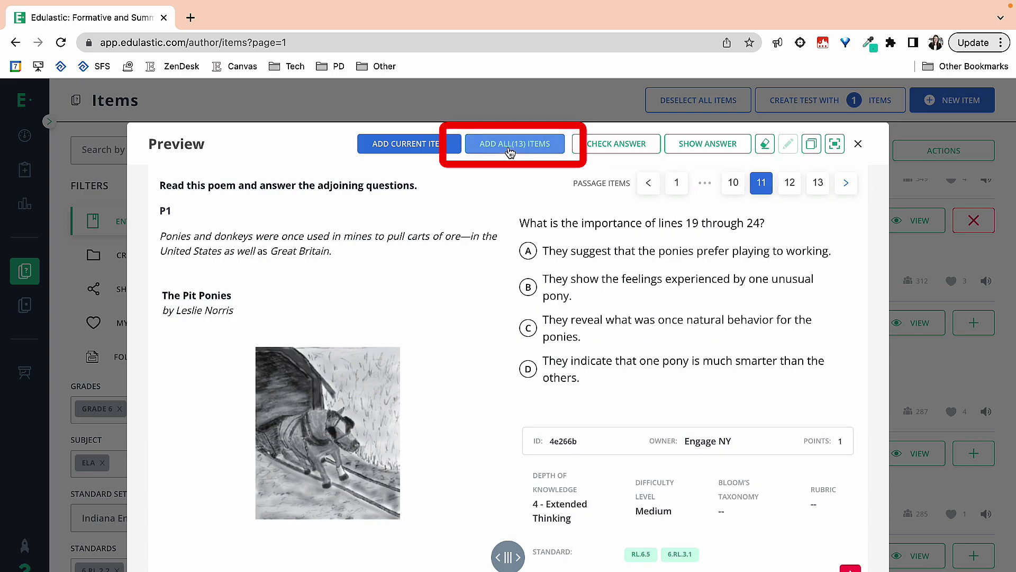
pyautogui.click(525, 156)
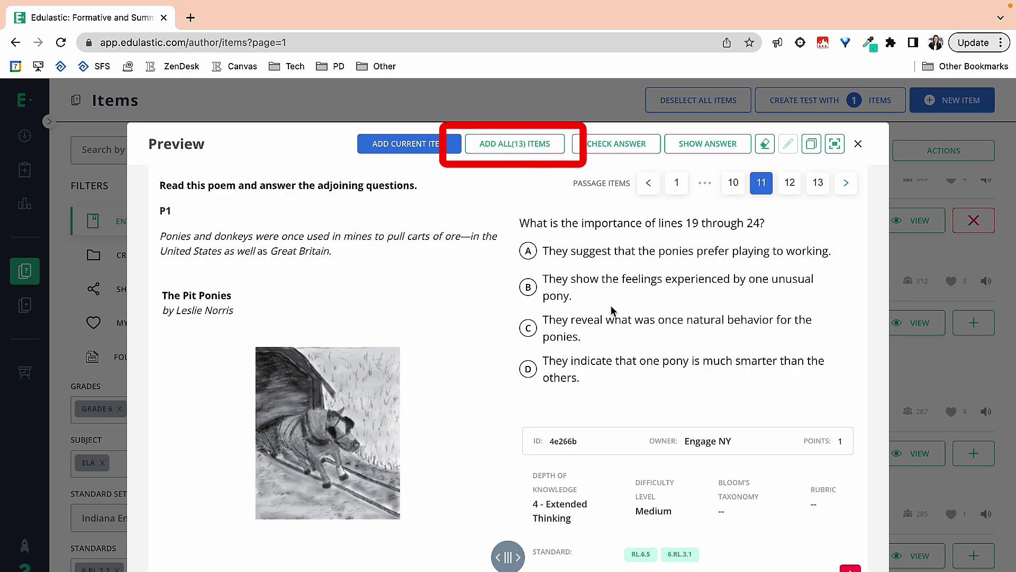
pyautogui.click(647, 185)
pyautogui.click(650, 182)
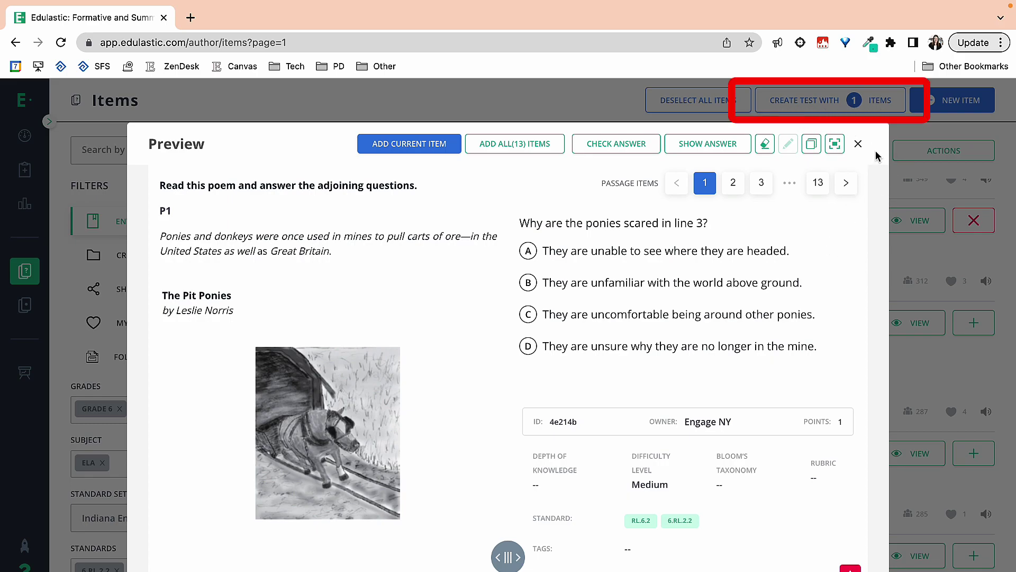
pyautogui.click(860, 145)
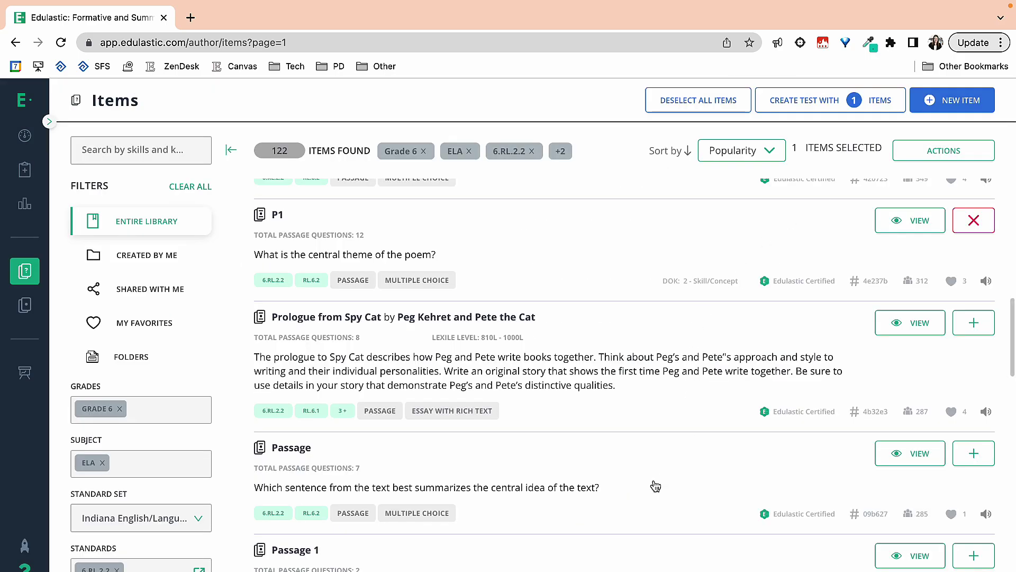
# Step: Preview the Passage 1 'Story of a Bad Boy' item and read its first question
pyautogui.scroll(-4, 656, 486)
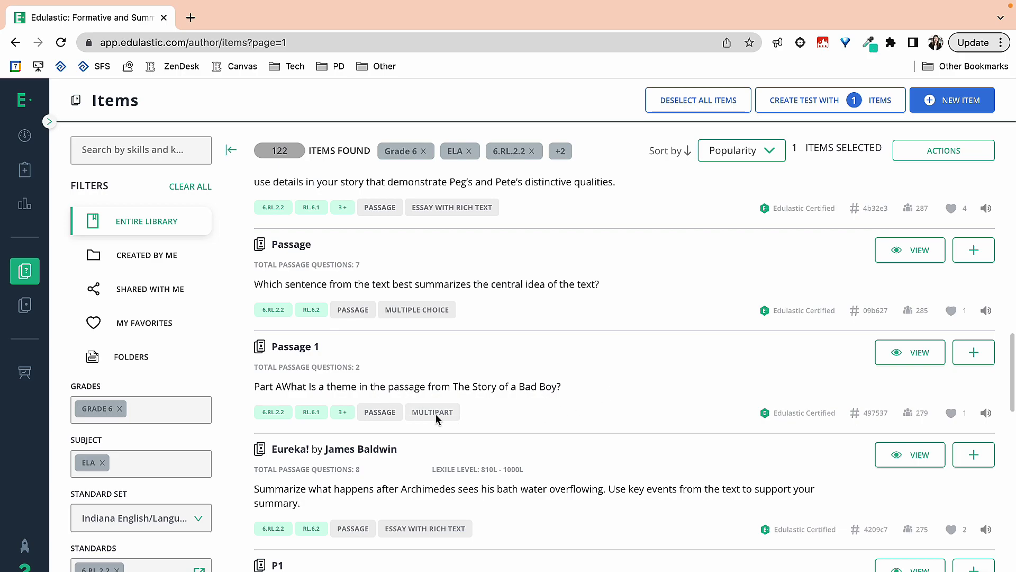
pyautogui.click(913, 358)
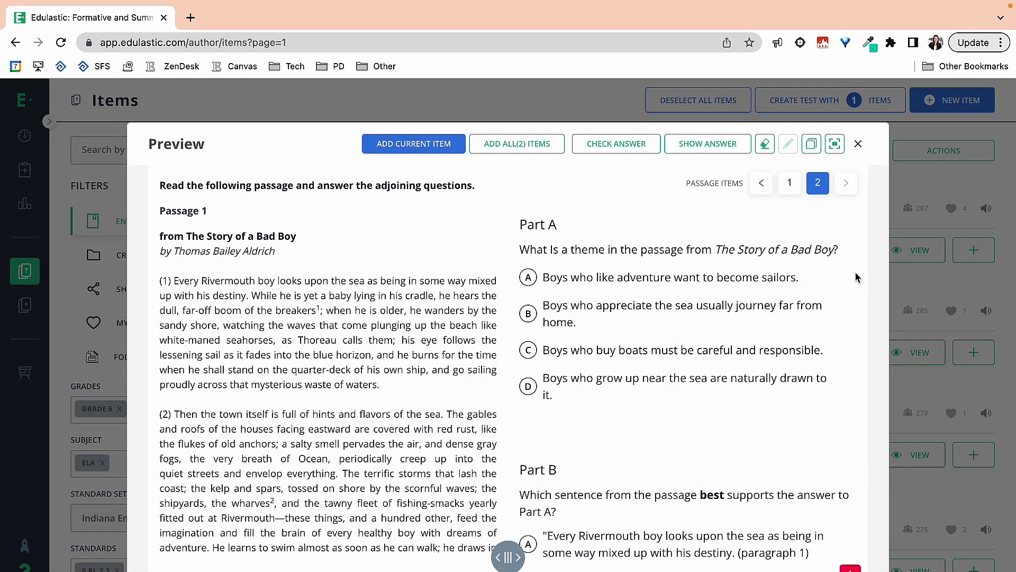
pyautogui.scroll(-4, 856, 277)
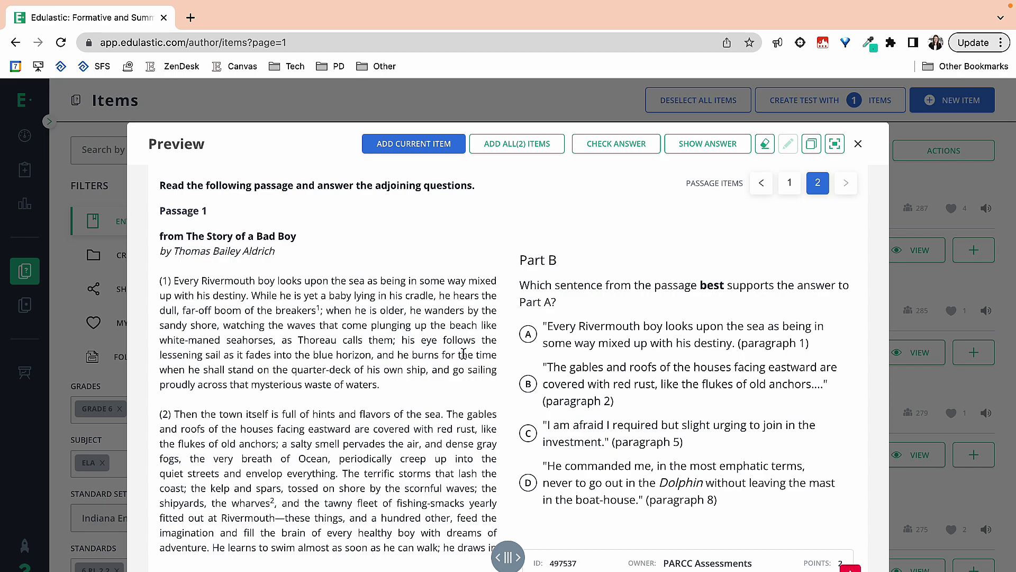
pyautogui.scroll(-8, 461, 386)
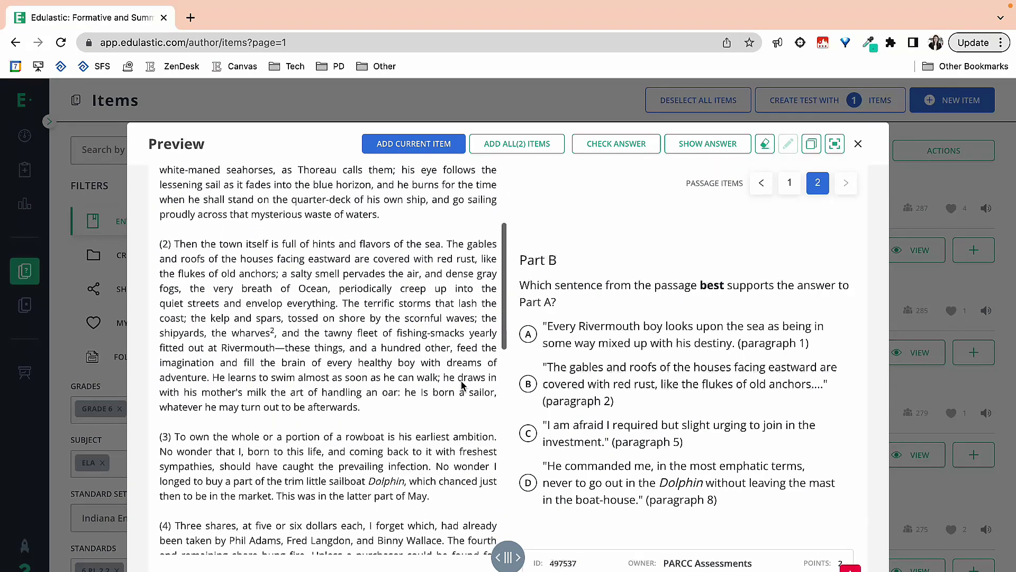
pyautogui.scroll(-3, 461, 386)
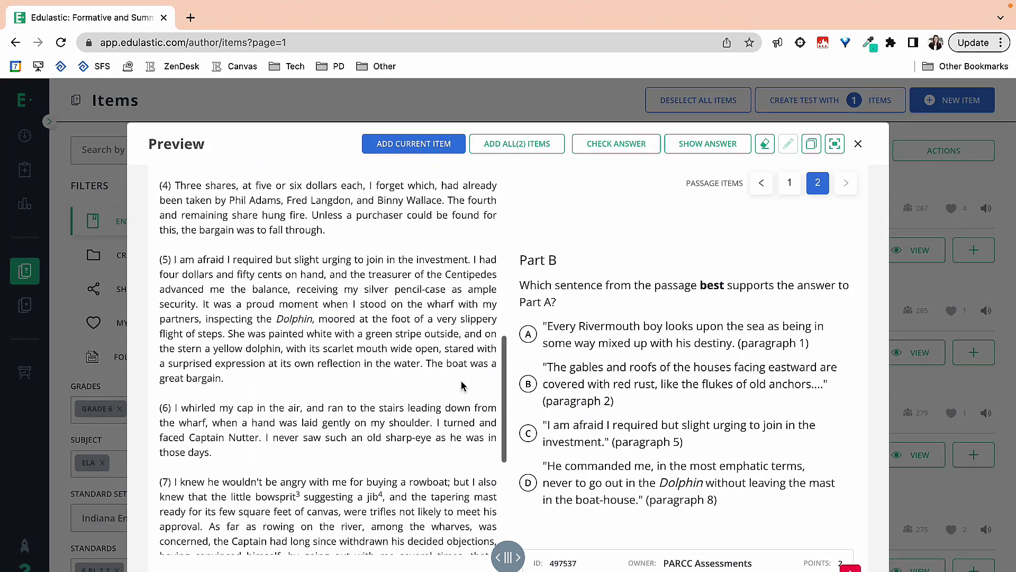
pyautogui.scroll(11, 462, 386)
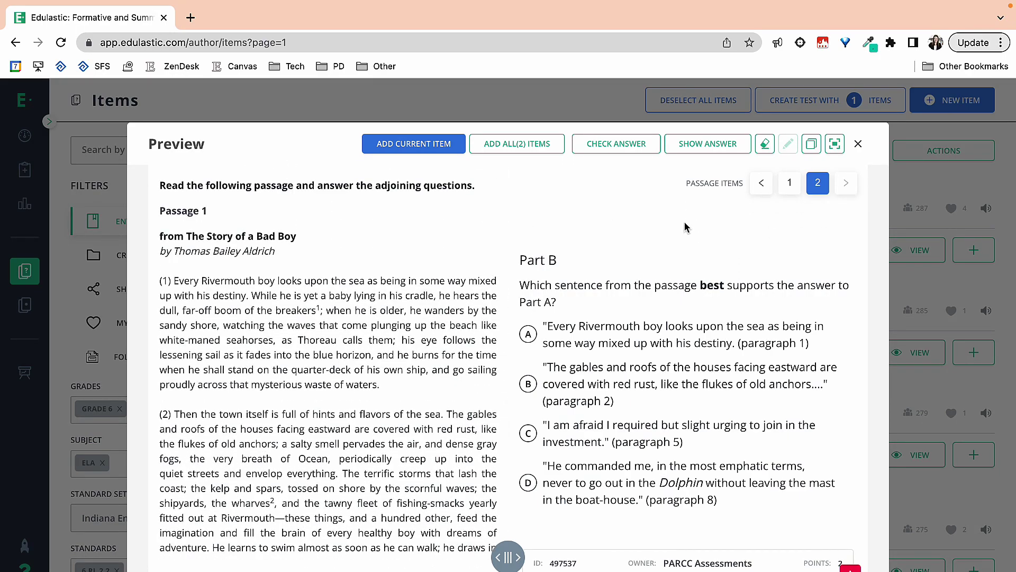
pyautogui.click(762, 185)
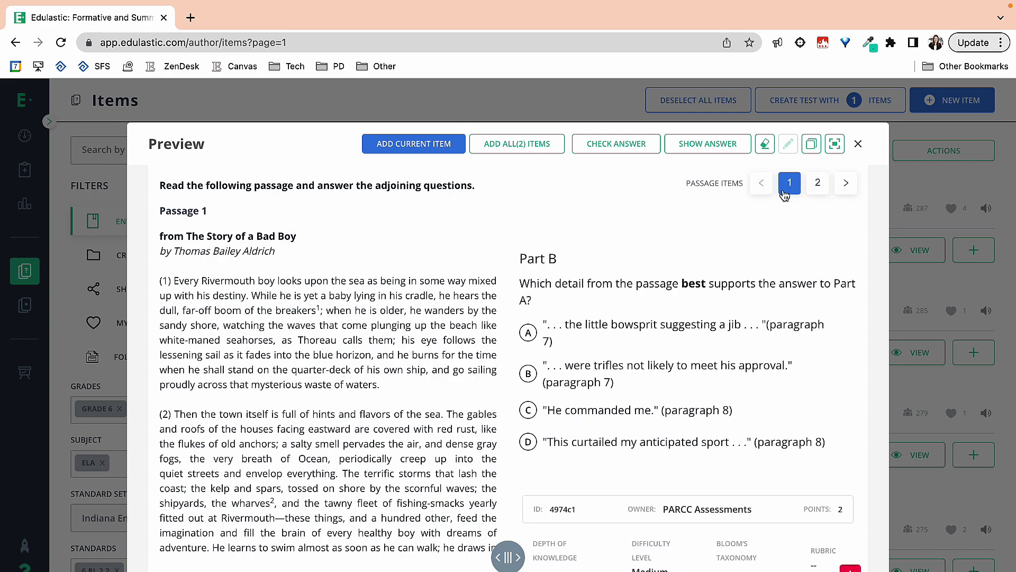
pyautogui.scroll(3, 663, 432)
pyautogui.scroll(4, 663, 433)
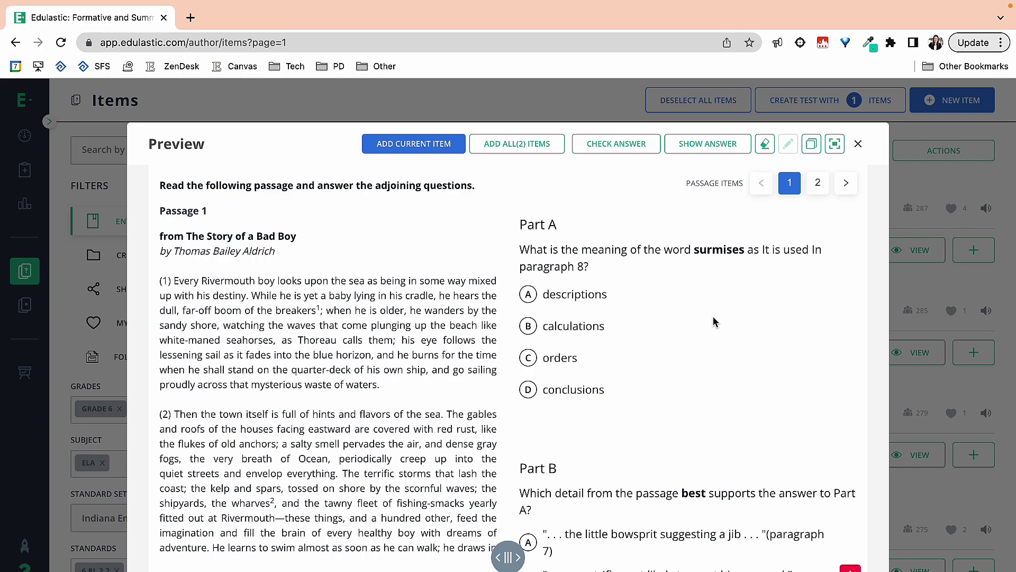
# Step: Add both passage questions to the selection, making 3 items, and close the preview
pyautogui.click(817, 183)
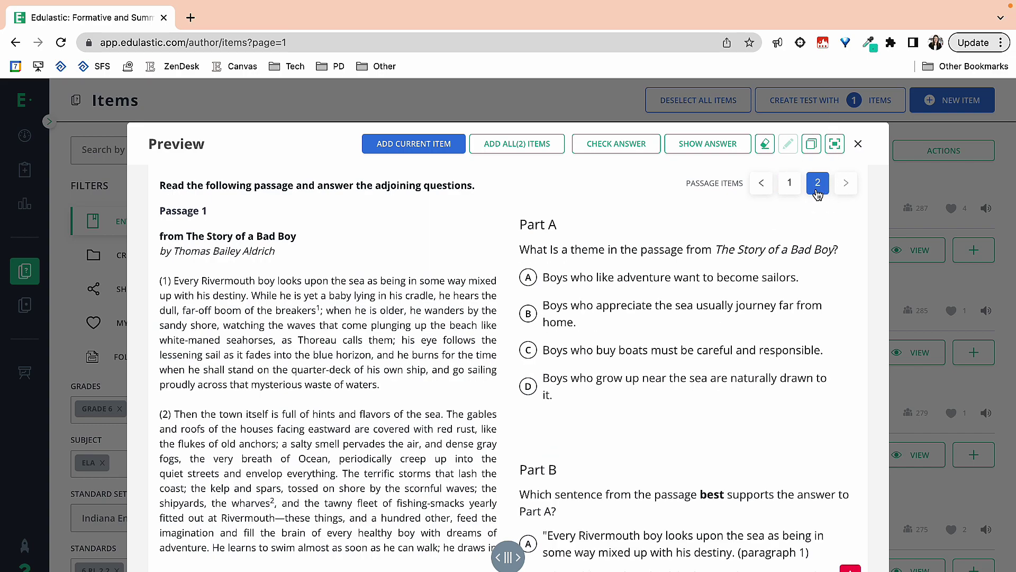
pyautogui.click(508, 151)
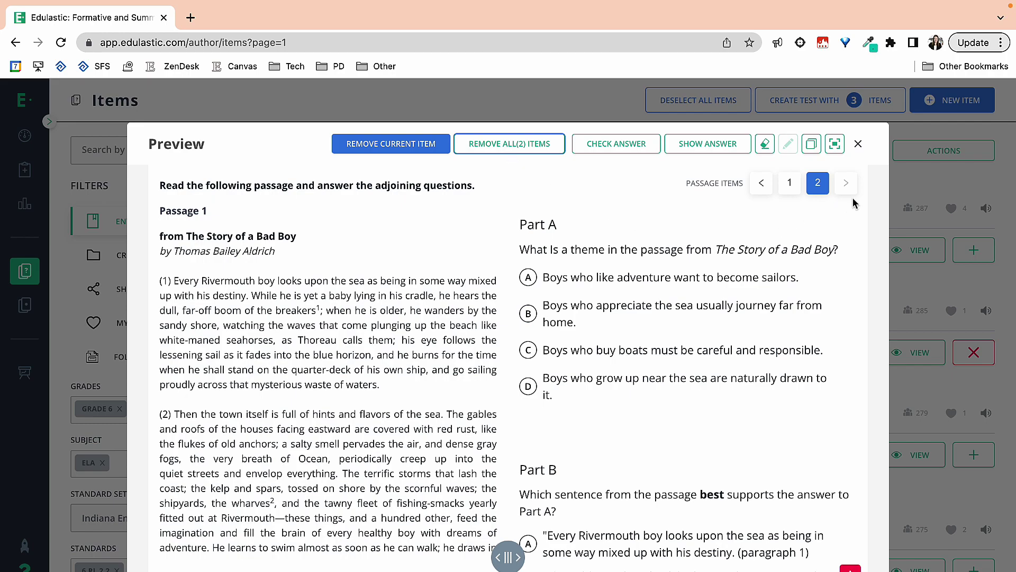
pyautogui.click(860, 144)
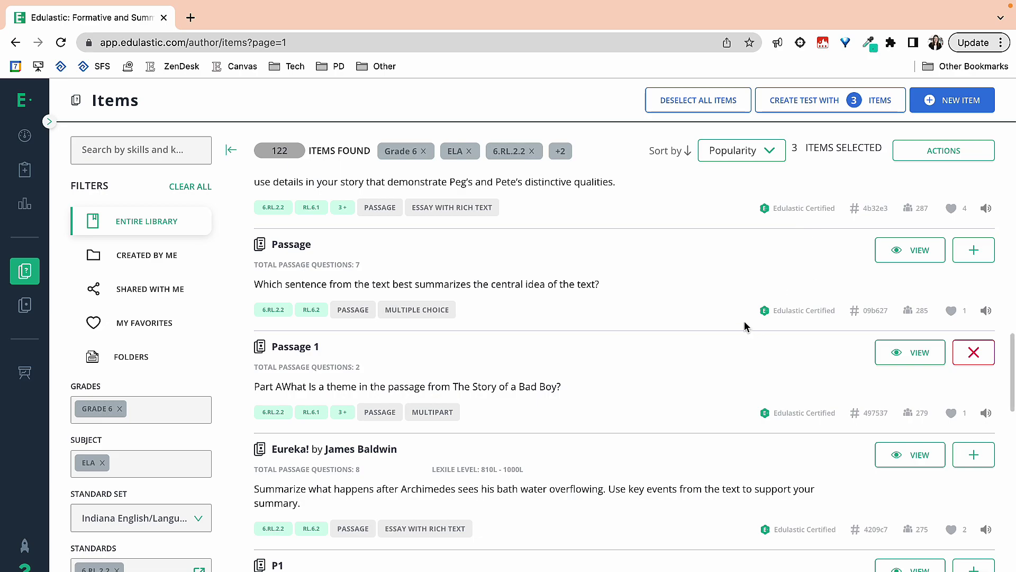
# Step: Create a test from the 3 selected items, name it 'Theme Practice', and view its Review tab
pyautogui.click(829, 111)
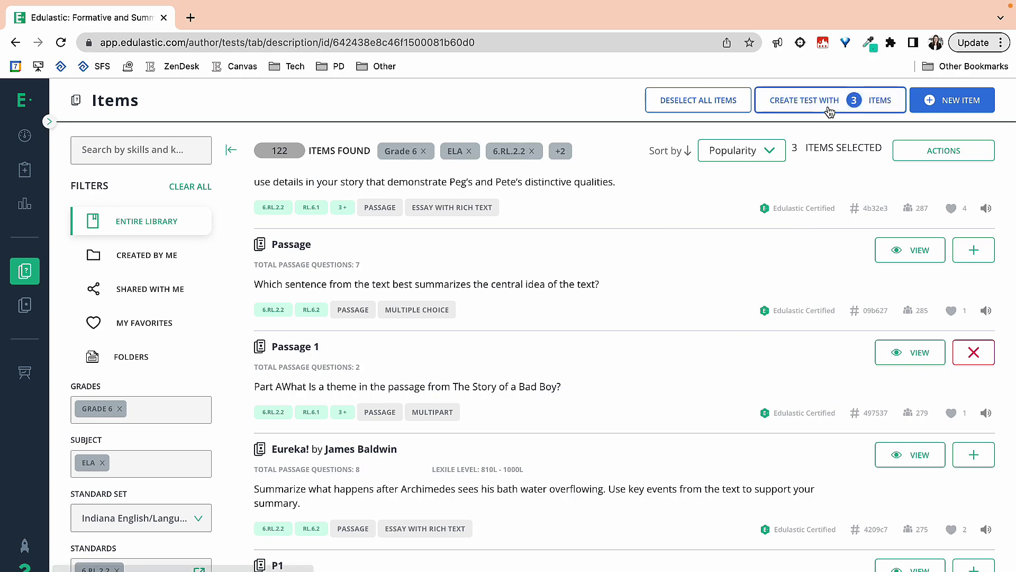
pyautogui.click(380, 370)
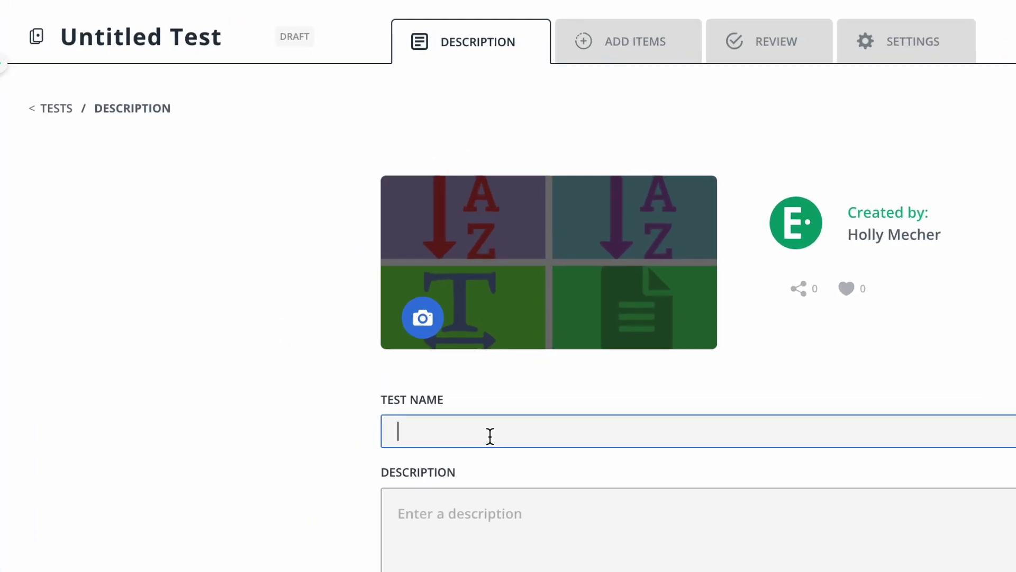
pyautogui.write('Theme Practice')
pyautogui.click(632, 47)
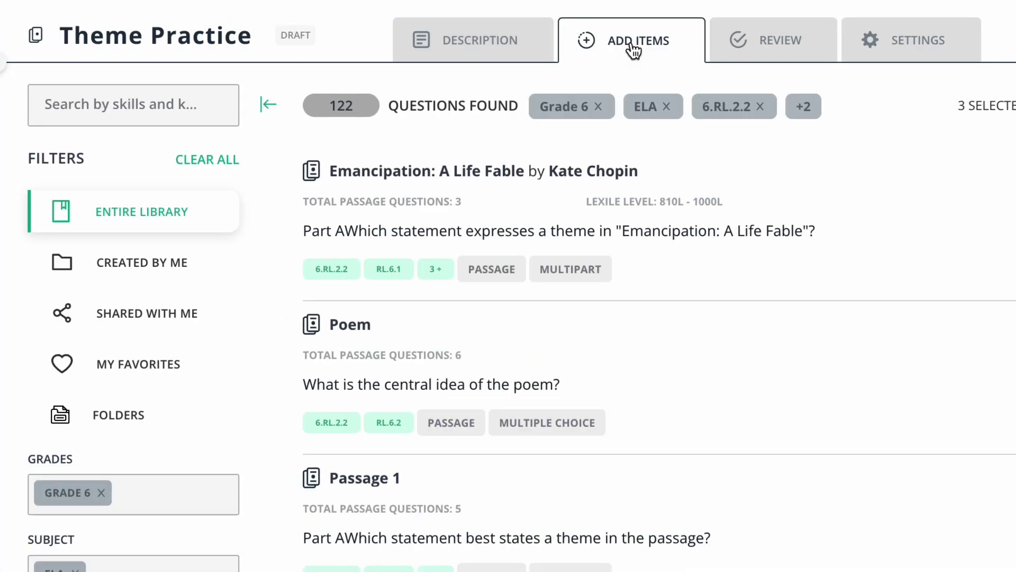
pyautogui.click(771, 48)
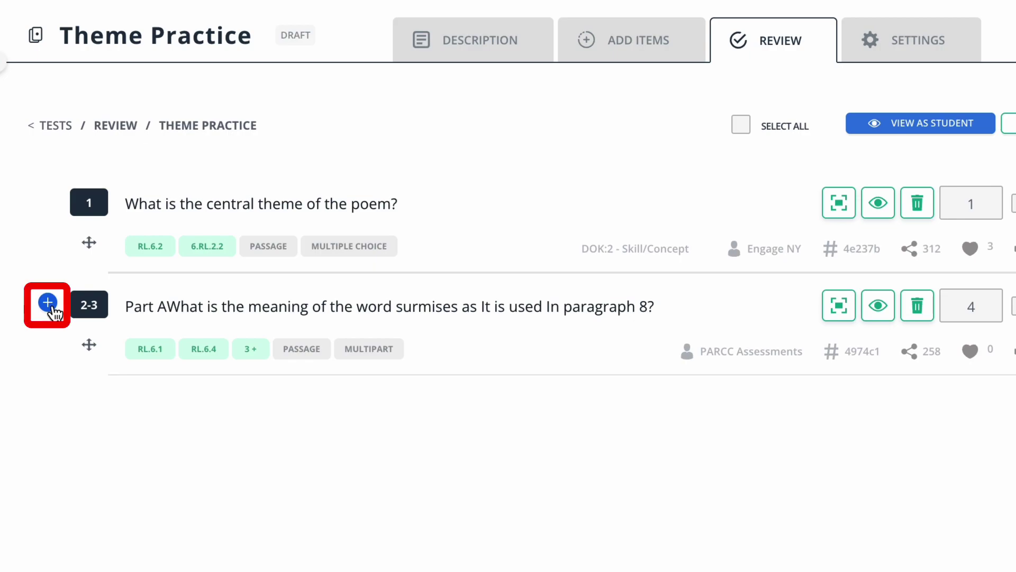
# Step: Remove only passage question 2 (surmises) from Theme Practice, keeping the rest of the passage
pyautogui.click(50, 306)
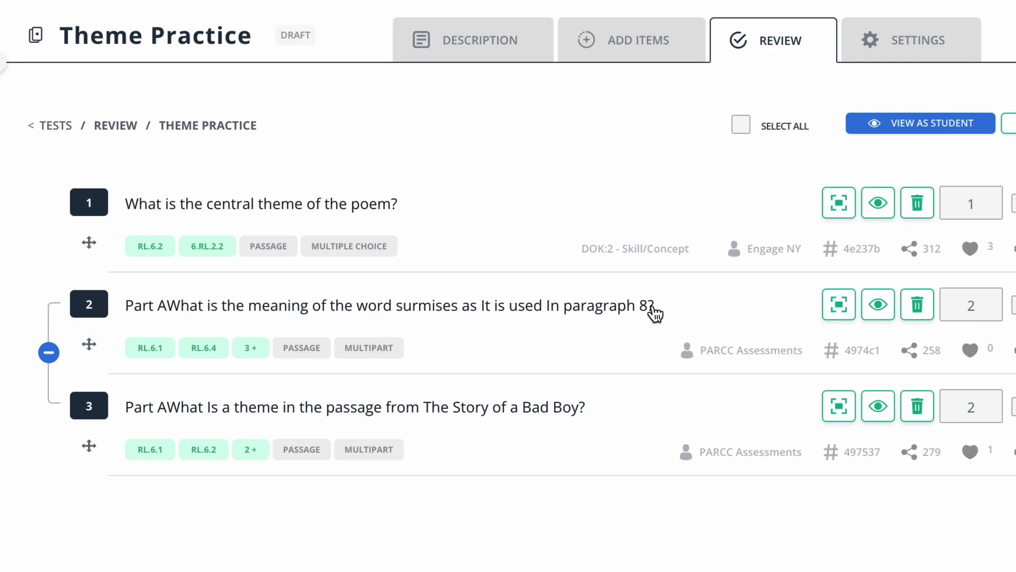
pyautogui.click(922, 314)
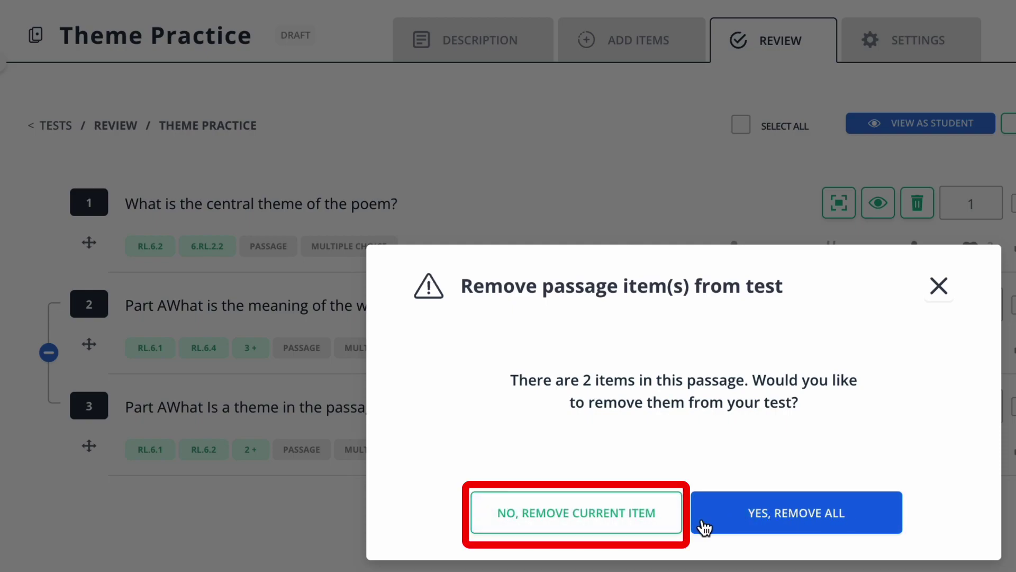
pyautogui.click(607, 524)
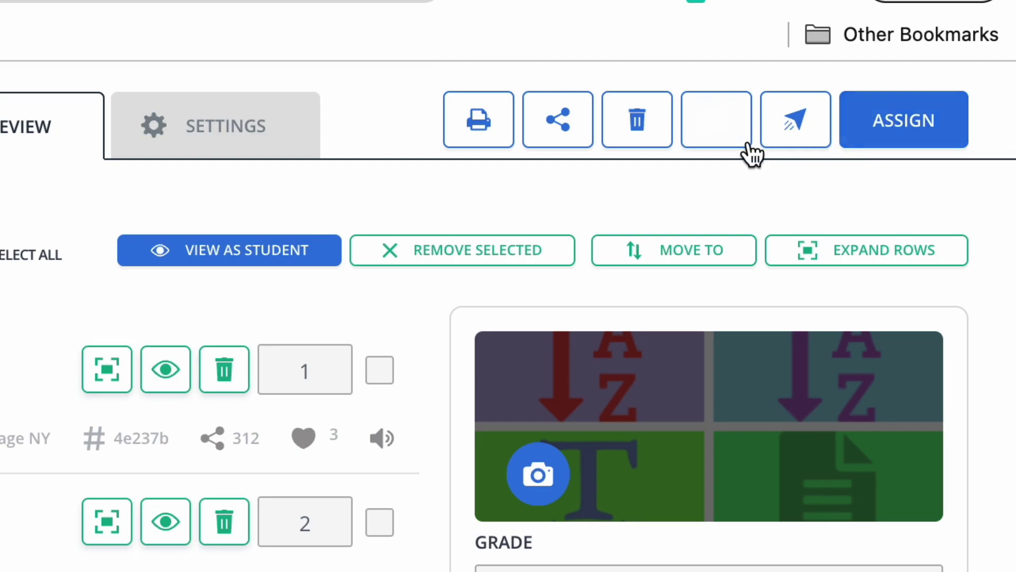
# Step: Publish the 2-item Theme Practice test to the private library
pyautogui.click(795, 121)
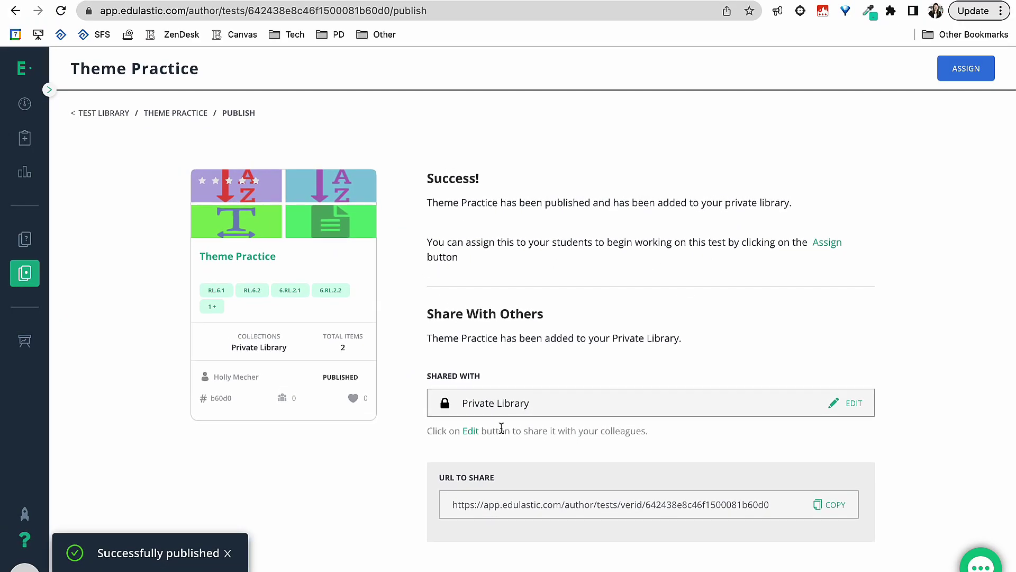
# Step: Change Theme Practice's Shared With access to Link Sharing, then close the sharing window
pyautogui.click(854, 403)
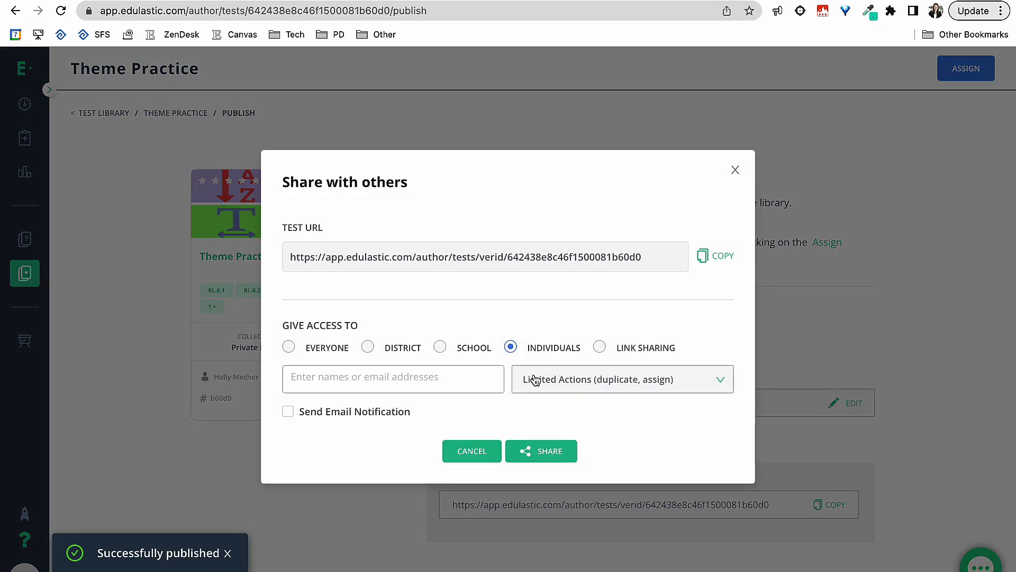
pyautogui.click(442, 349)
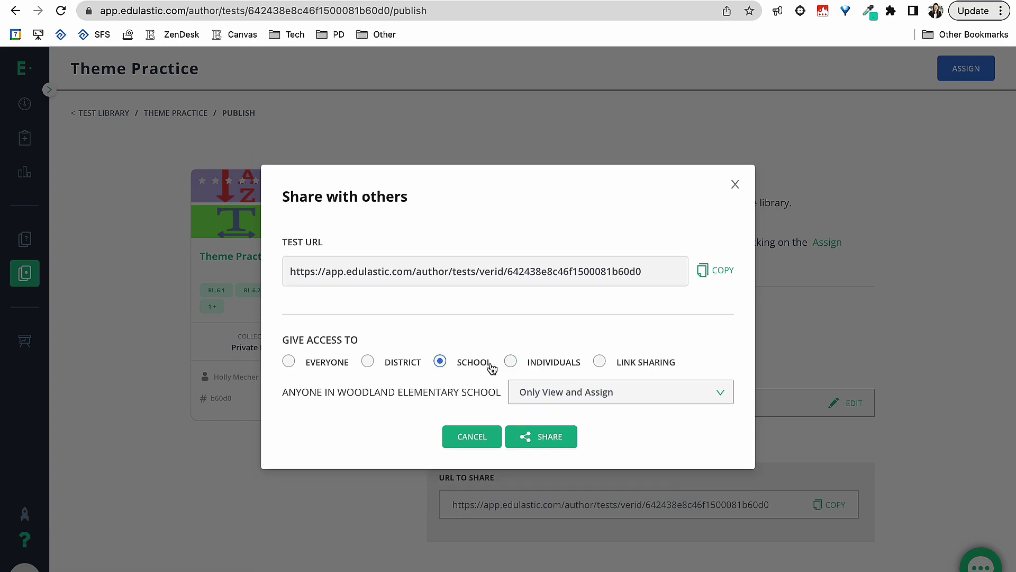
pyautogui.click(511, 362)
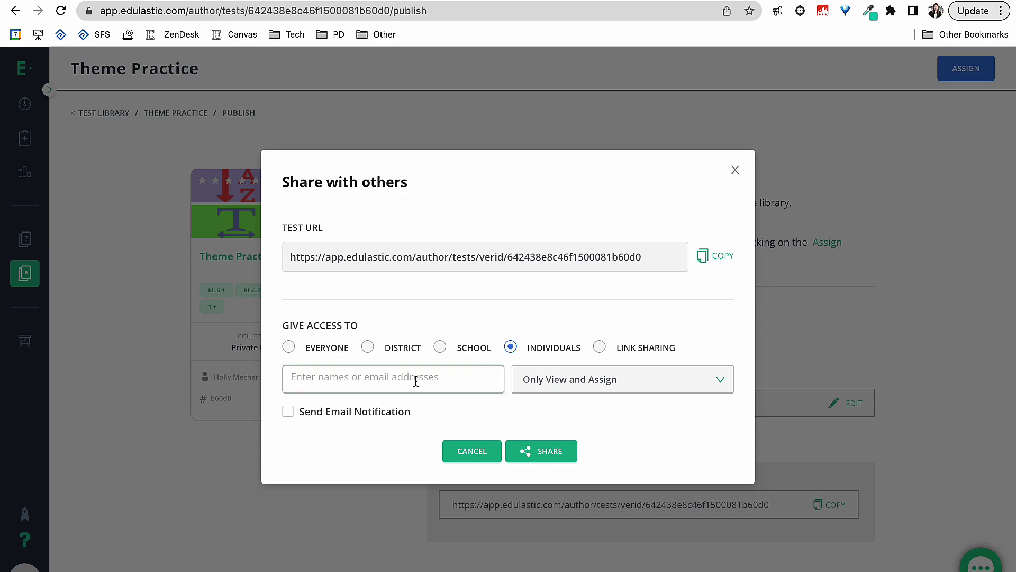
pyautogui.click(601, 348)
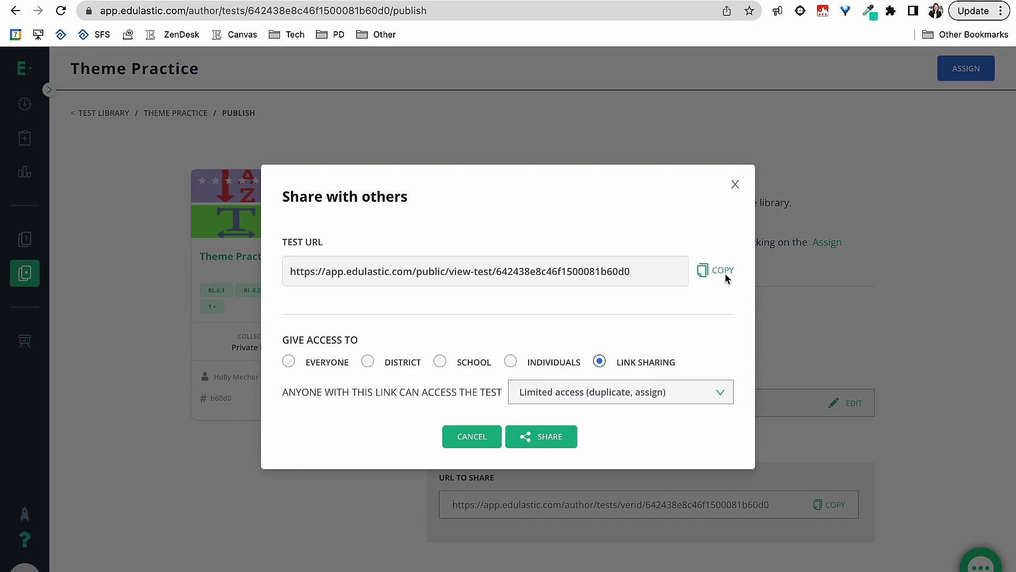
pyautogui.click(737, 185)
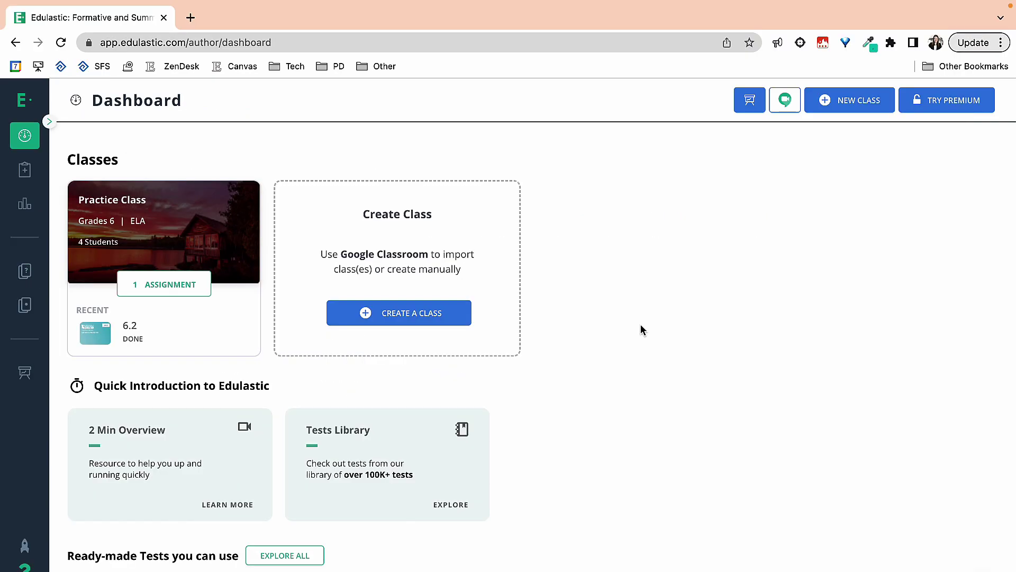
# Step: In the Test library, show Created By Me tests without Grade 6/ELA filters and open Theme Practice
pyautogui.click(49, 121)
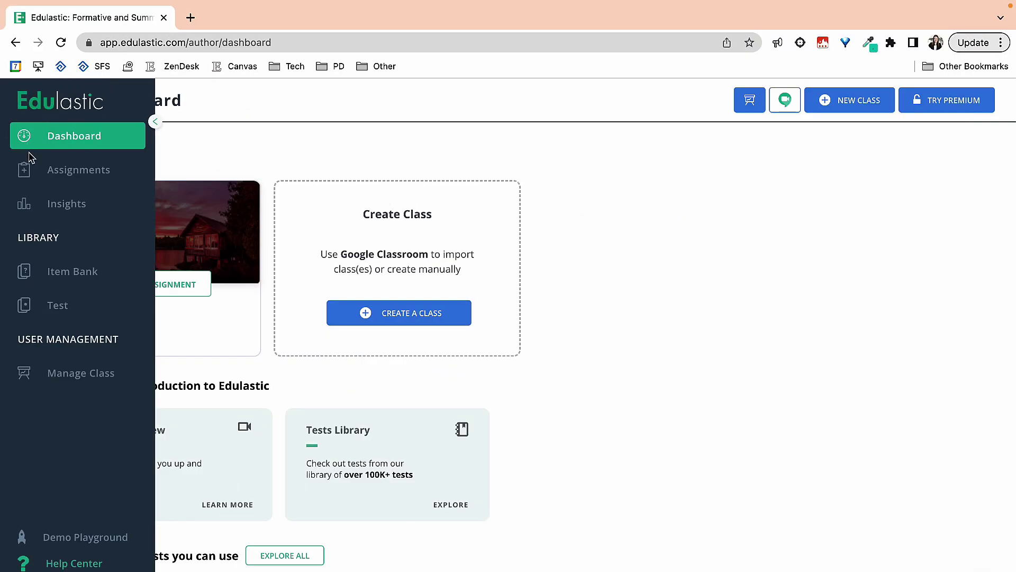
pyautogui.click(78, 307)
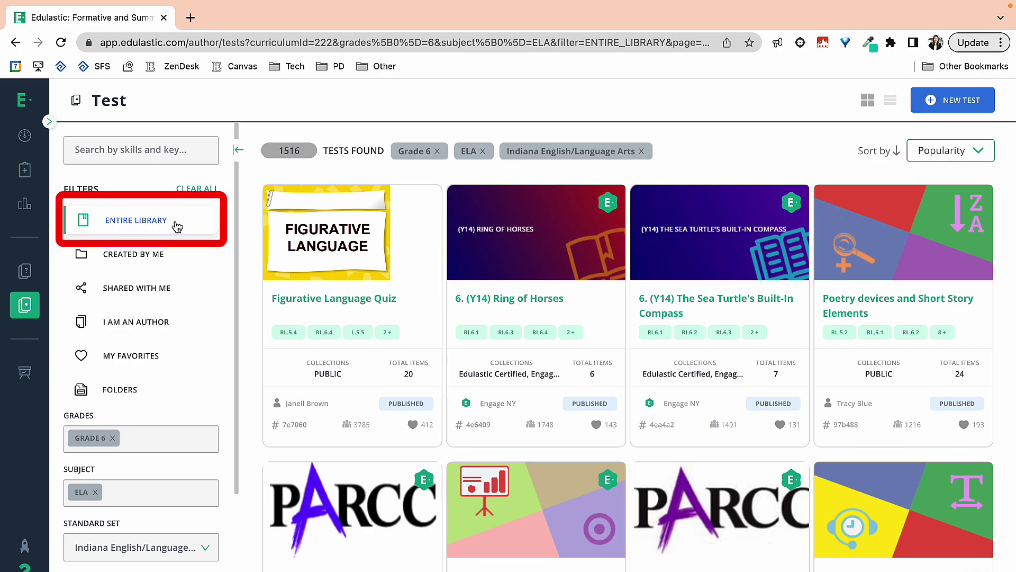
pyautogui.click(191, 260)
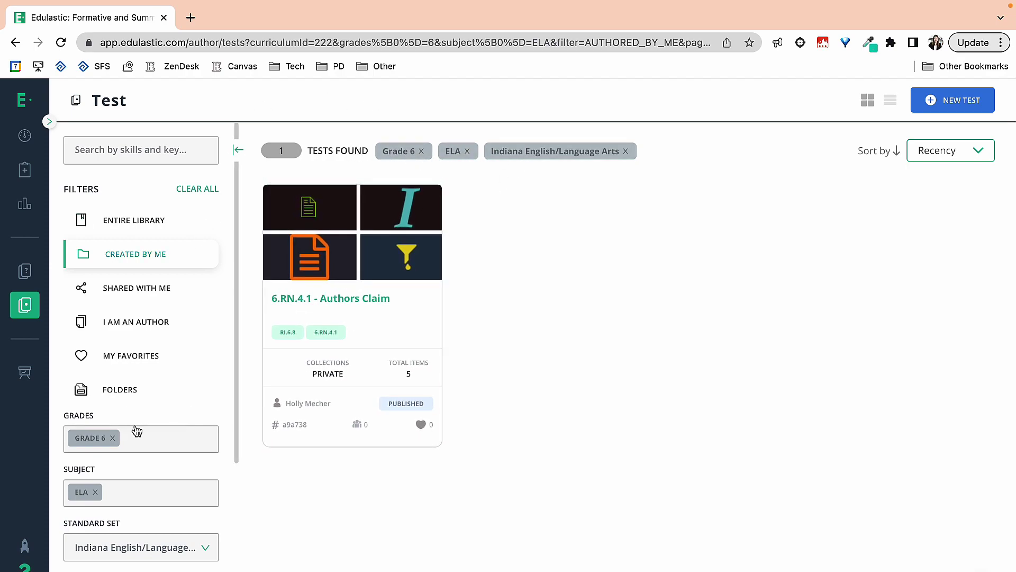
pyautogui.click(112, 438)
pyautogui.click(96, 490)
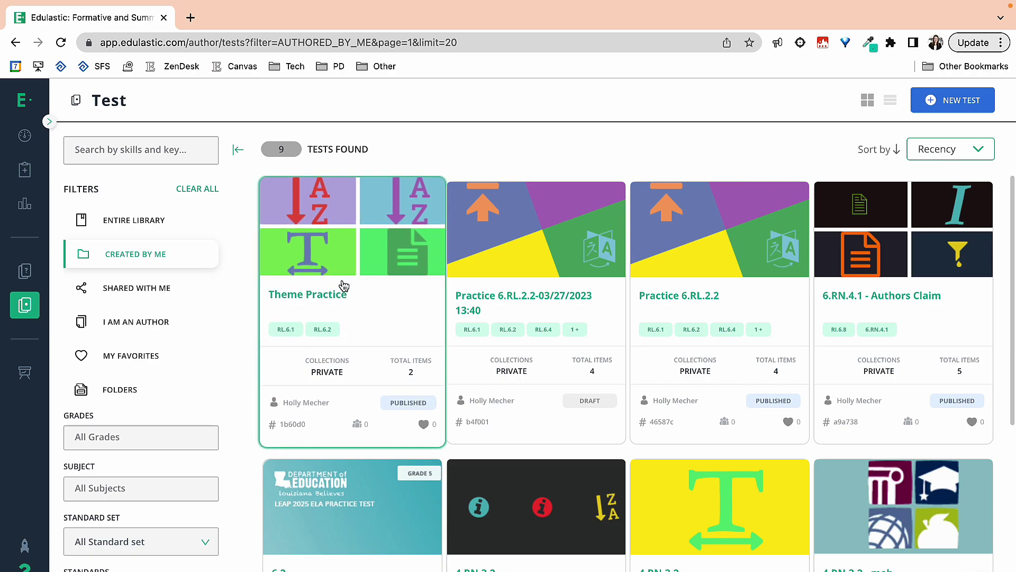
pyautogui.click(396, 327)
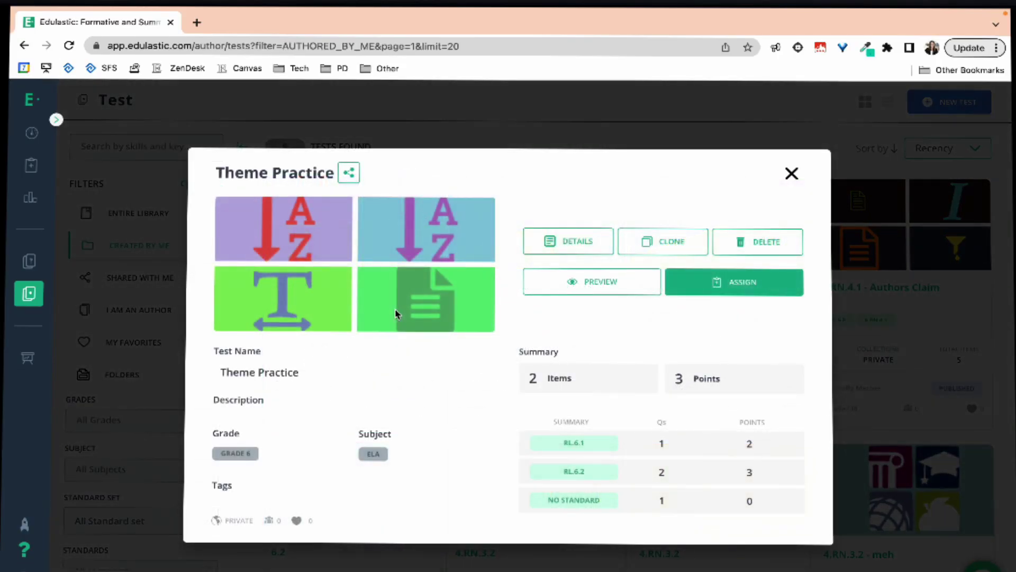